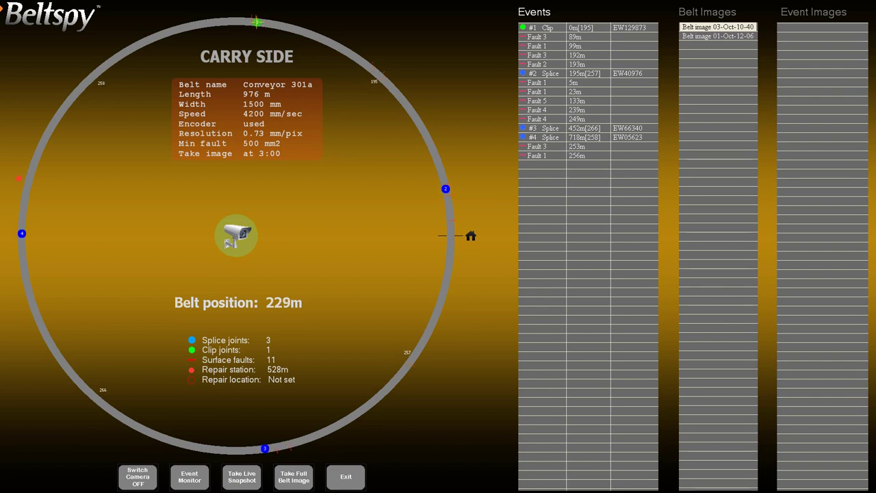
# Step: Start a full belt image capture of the running Conveyor 301a carry side
pyautogui.click(297, 479)
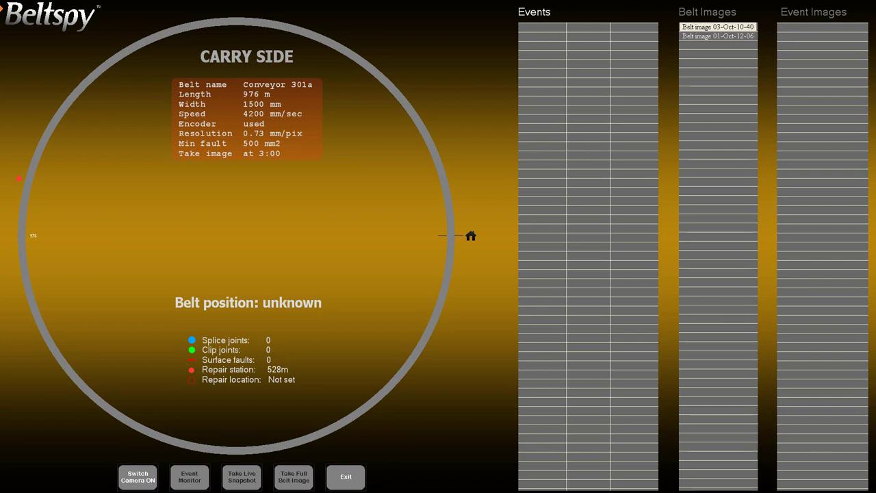
# Step: Open the 03-Oct-10-40 image from the Belt Images list
pyautogui.press('Tab')
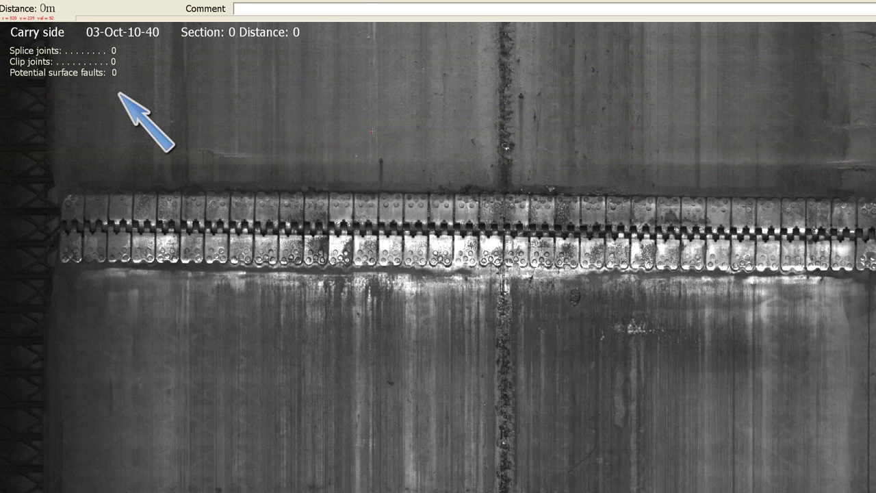
pyautogui.click(373, 131)
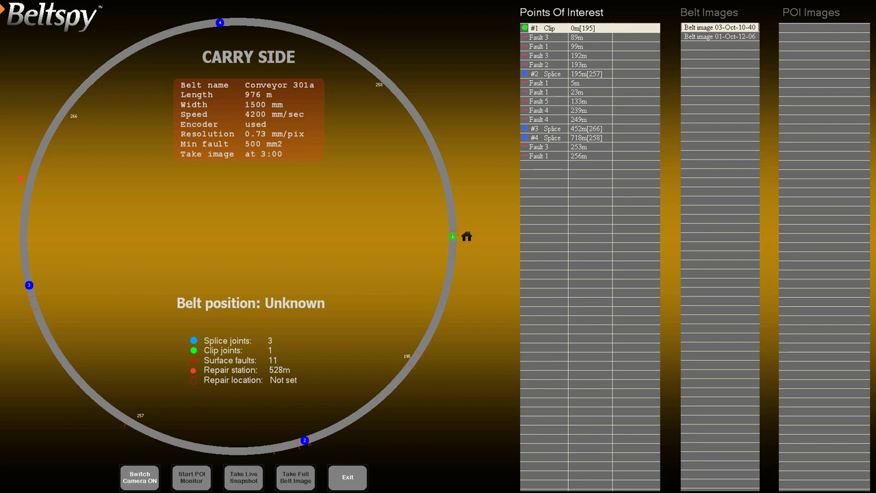
# Step: Pick splice #3 at 452m and open its belt scan in the viewer
pyautogui.click(713, 41)
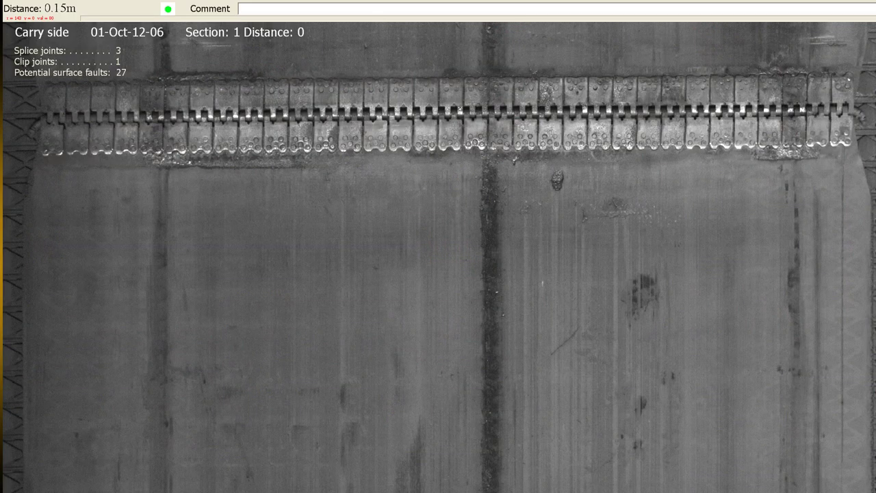
pyautogui.click(534, 133)
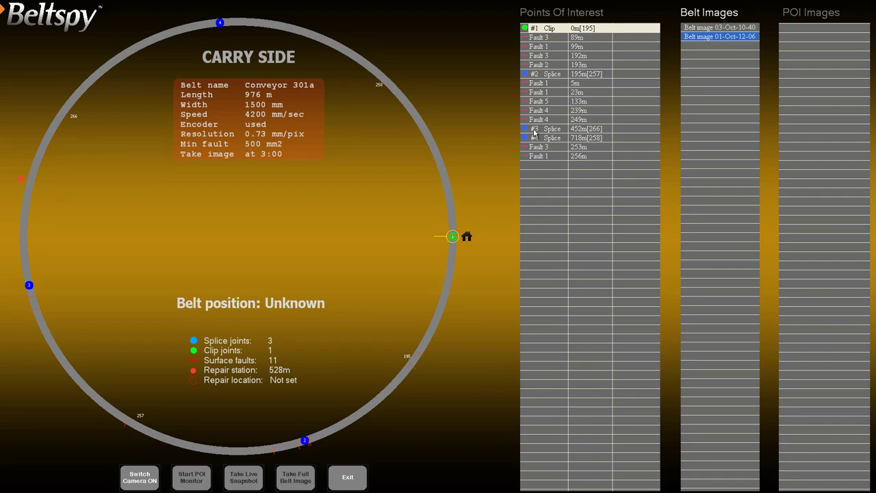
pyautogui.click(534, 130)
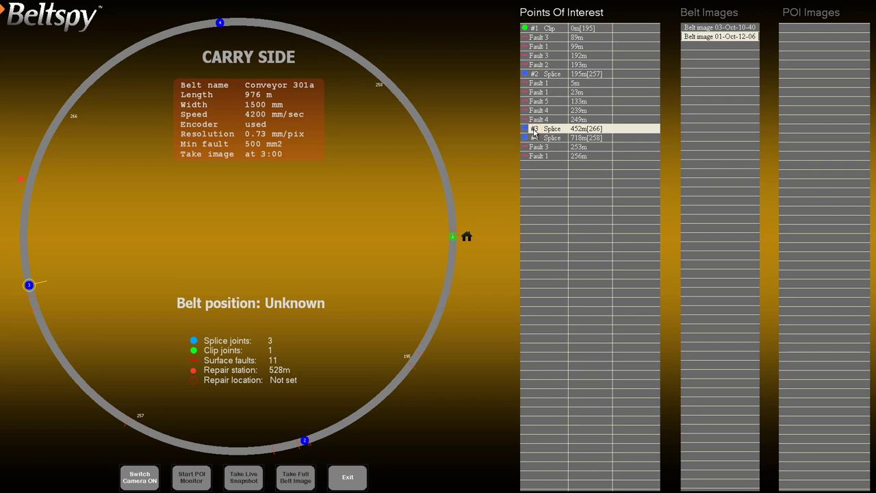
pyautogui.click(534, 133)
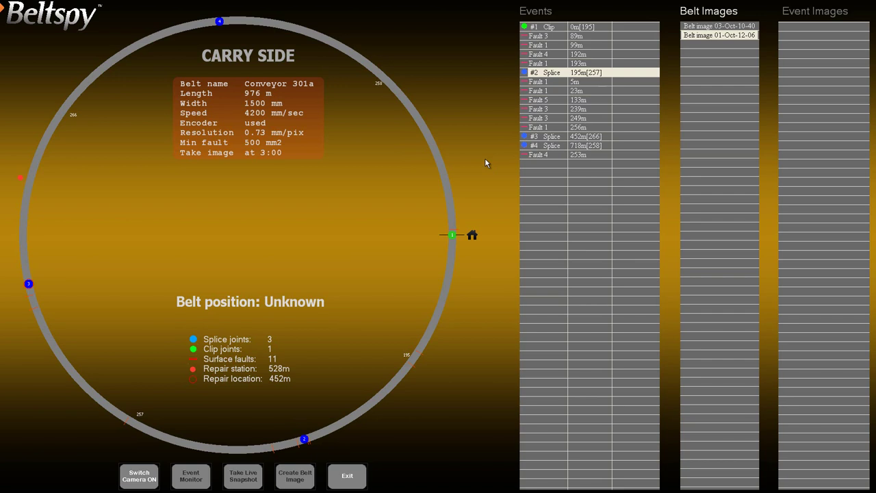
# Step: Show splice #3 (452.3m) in the 03-Oct-10-40 scan and mark the damaged area
pyautogui.click(731, 26)
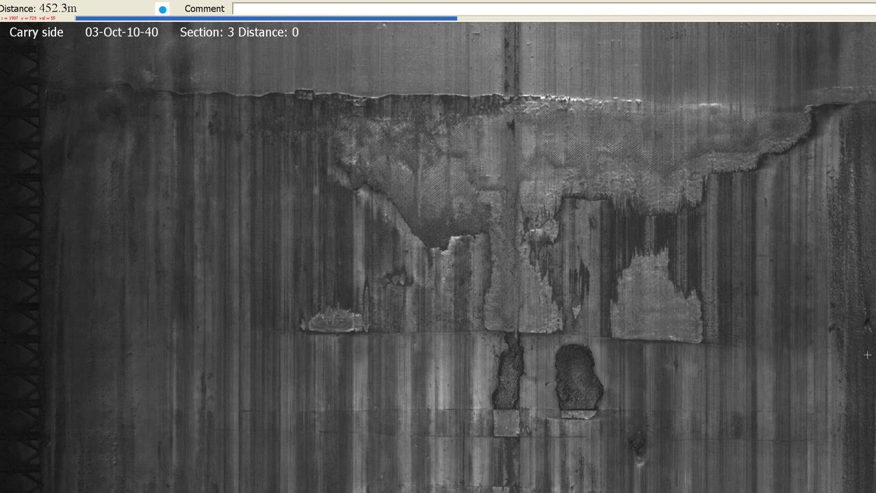
pyautogui.click(868, 354)
# Step: Step between belt images and return to the start of the section
pyautogui.press('Down')
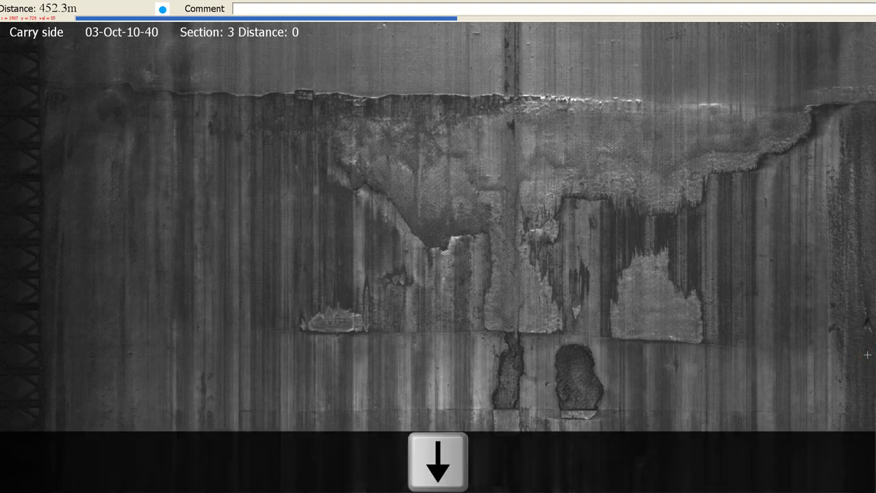
pyautogui.press('Down')
pyautogui.press('Up')
pyautogui.press('Up')
pyautogui.press('Home')
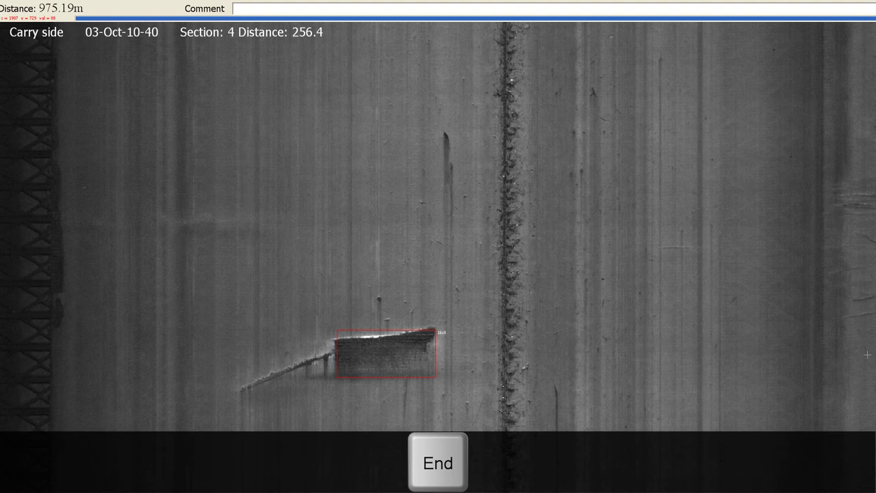
# Step: Jump through sections and recorded faults, then return to the diagonal scratch at 89.09m
pyautogui.press('Right')
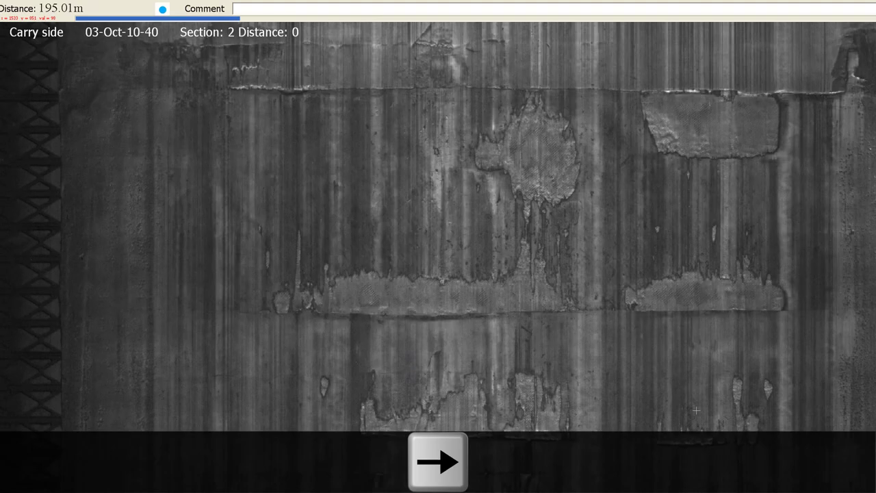
pyautogui.press('Right')
pyautogui.press('Right')
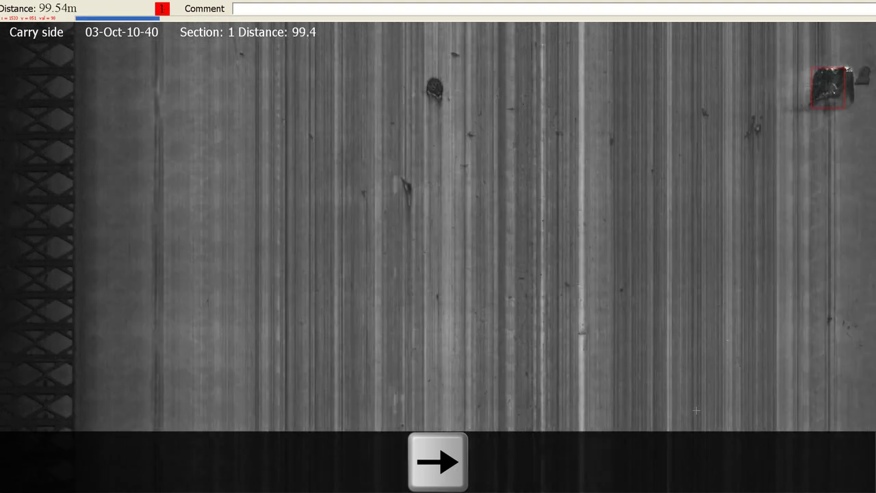
pyautogui.press('Right')
pyautogui.press('Right')
pyautogui.press('Right')
pyautogui.press('Right')
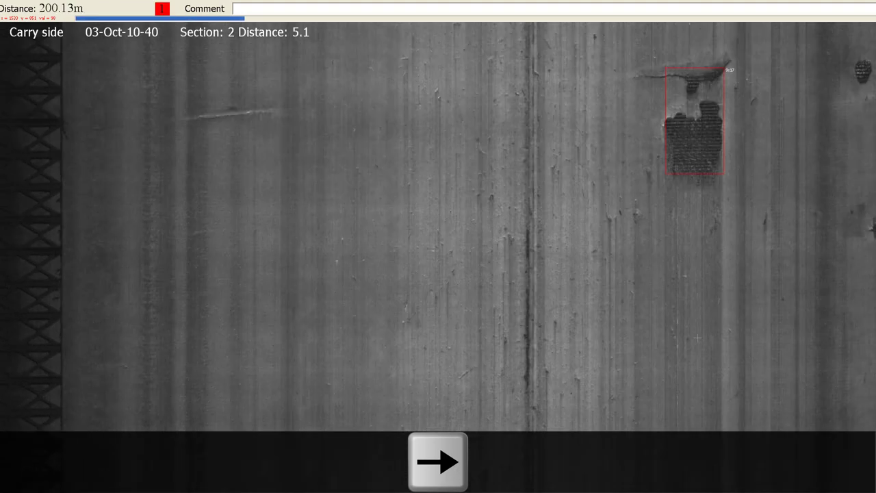
pyautogui.press('Right')
pyautogui.press('Right')
pyautogui.press('Right')
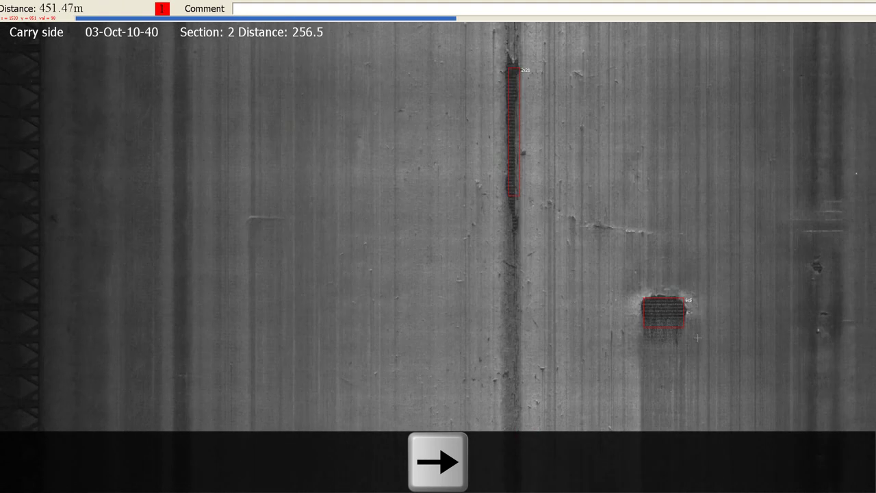
pyautogui.press('Right')
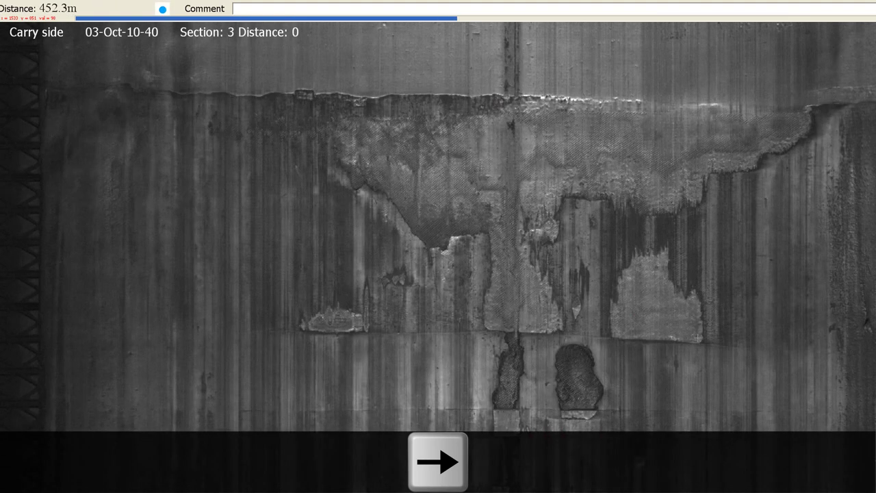
pyautogui.click(695, 335)
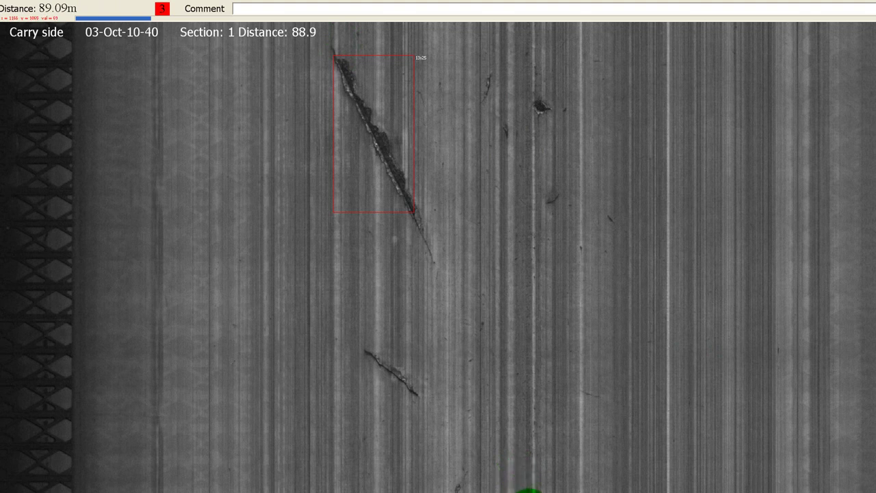
# Step: Scroll along the 03-Oct-10-40 scan to the elongated gouge at 193.22m in section 1
pyautogui.scroll(2, 524, 487)
pyautogui.scroll(4, 529, 491)
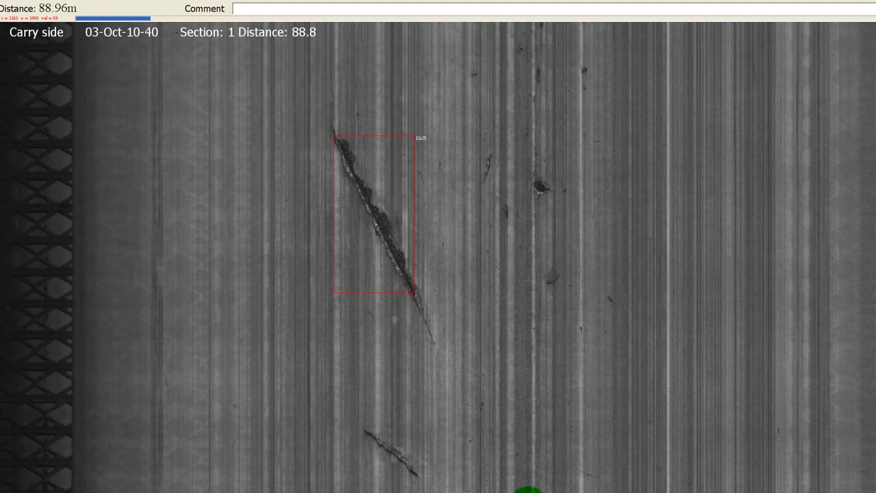
pyautogui.scroll(1, 528, 490)
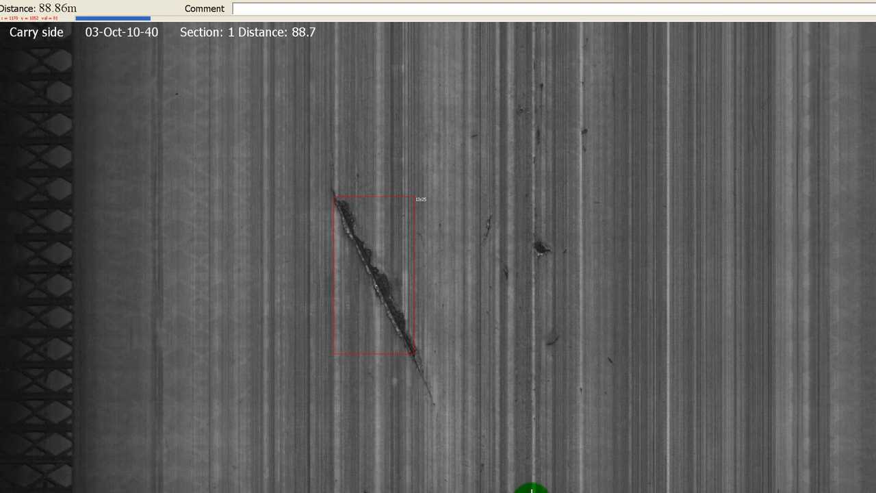
pyautogui.scroll(1, 531, 488)
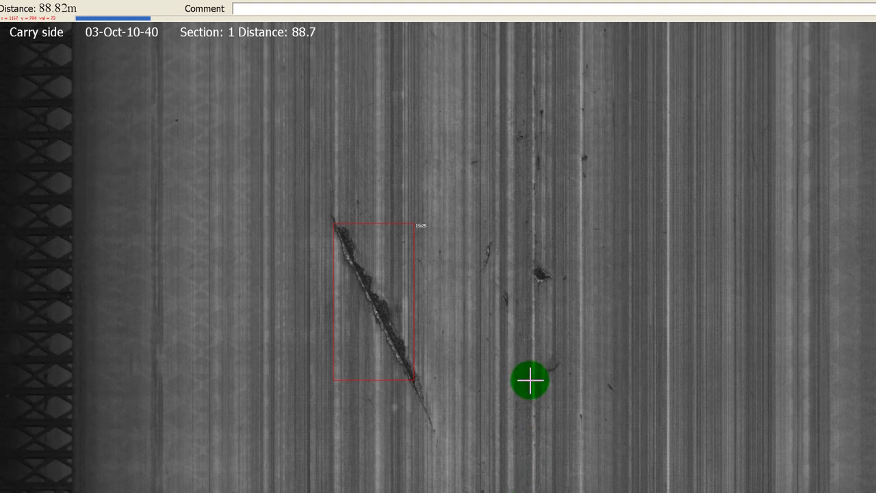
pyautogui.scroll(-9, 541, 335)
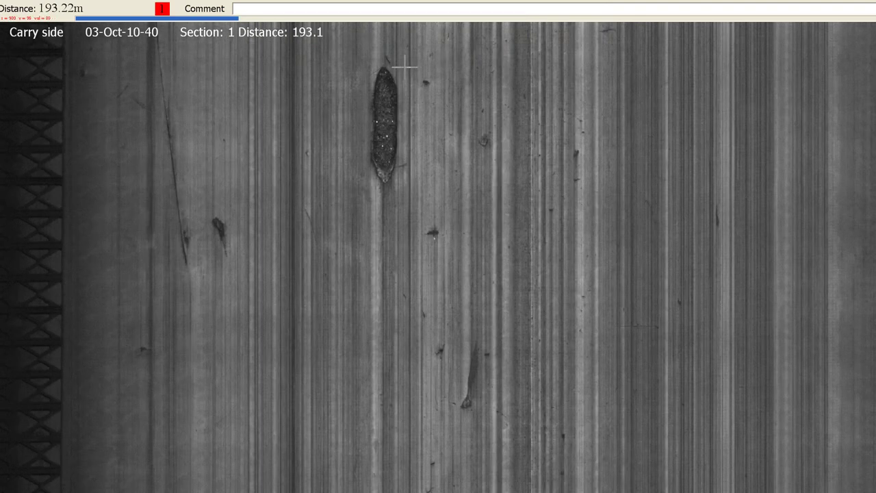
# Step: Drag a measurement box from top to bottom of the 193m gouge to read its size in mm
pyautogui.click(366, 63)
pyautogui.moveTo(375, 76); pyautogui.dragTo(404, 193)
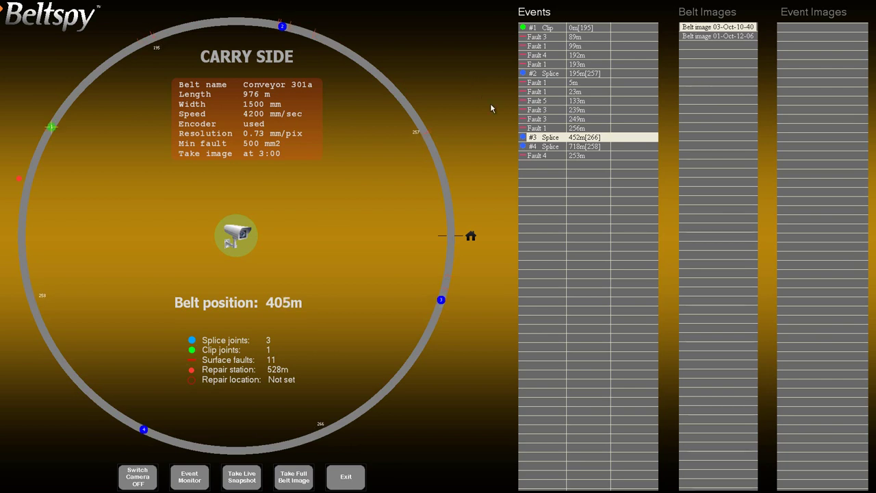
# Step: Select the #3 Splice 452m row so the conveyor stops there automatically
pyautogui.click(536, 139)
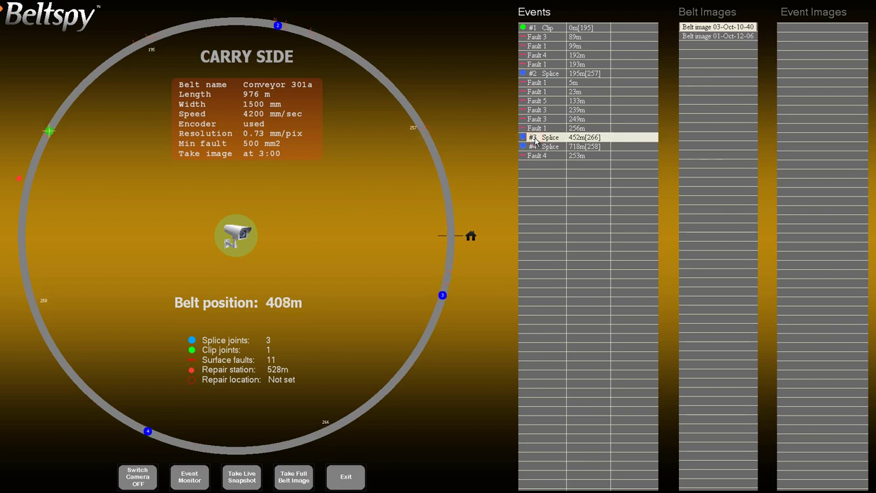